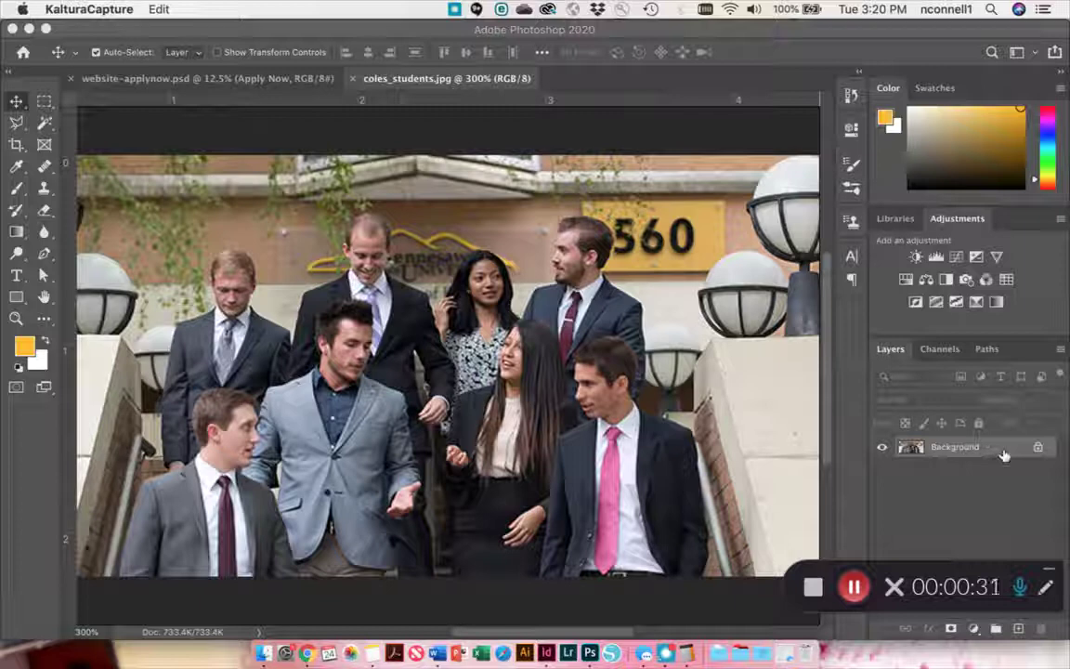
Duplicate the Background layer into Background copy and hide the original Background layer
left_click_drag(1003, 453, 1019, 629)
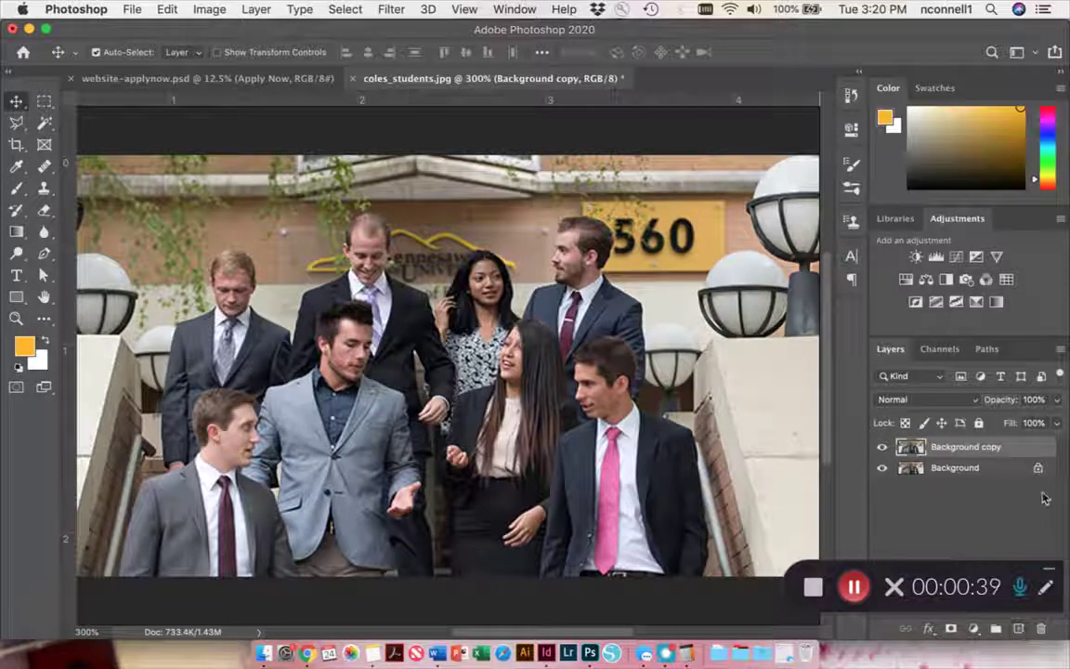
left_click(881, 469)
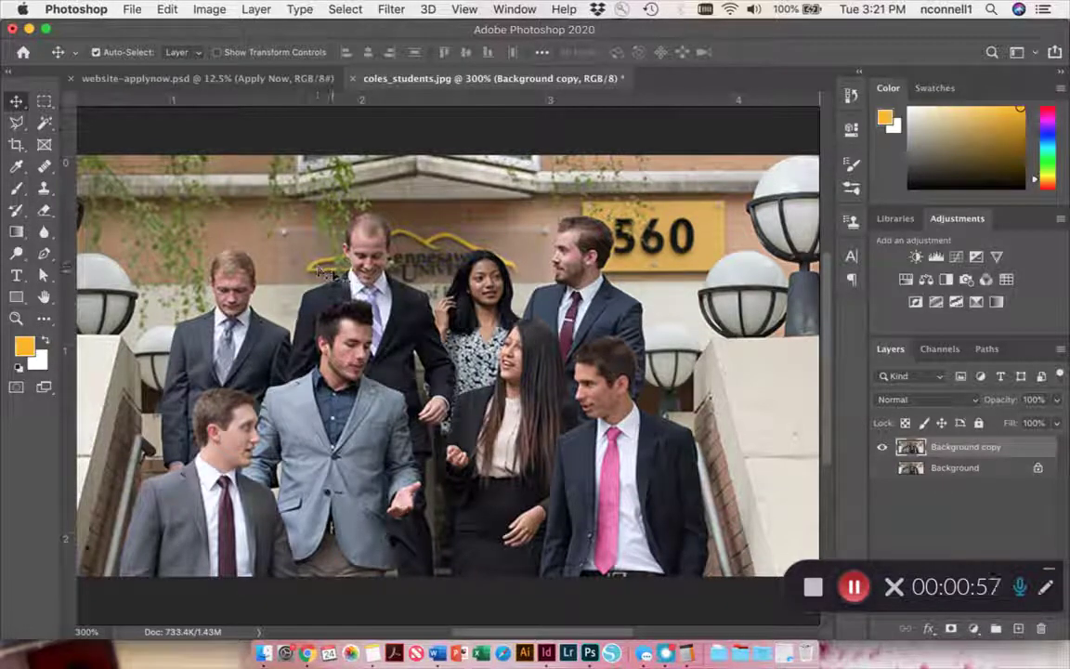
Zoom in to 500% on the yellow wall logo and bring up the healing tools list
key("super")
scroll(365, 253, "up", 3)
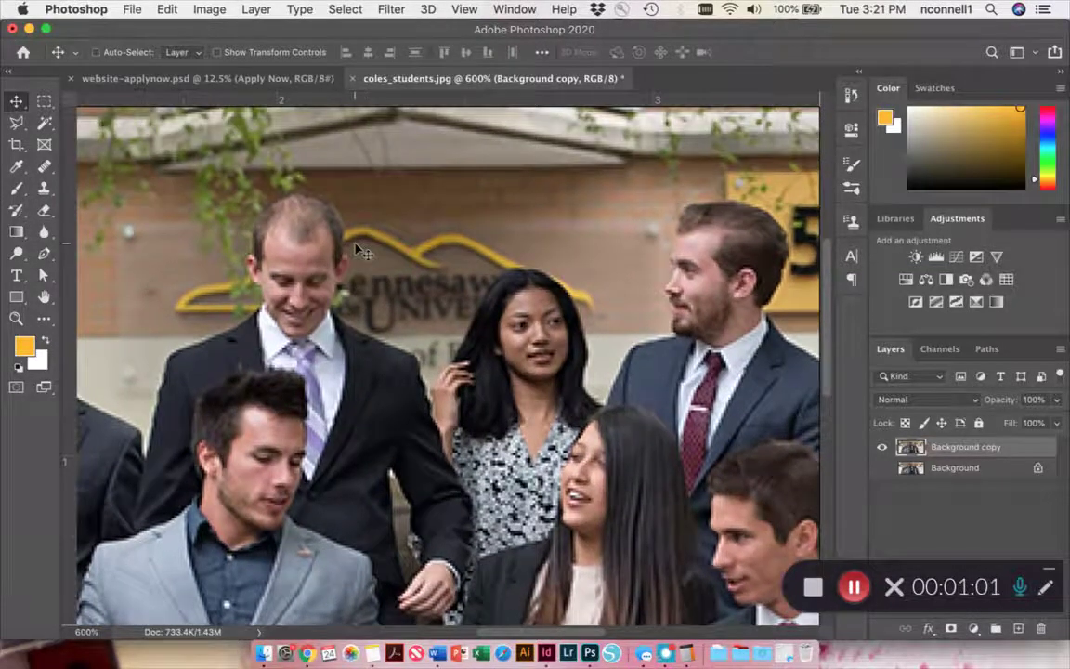
scroll(359, 247, "down", 1)
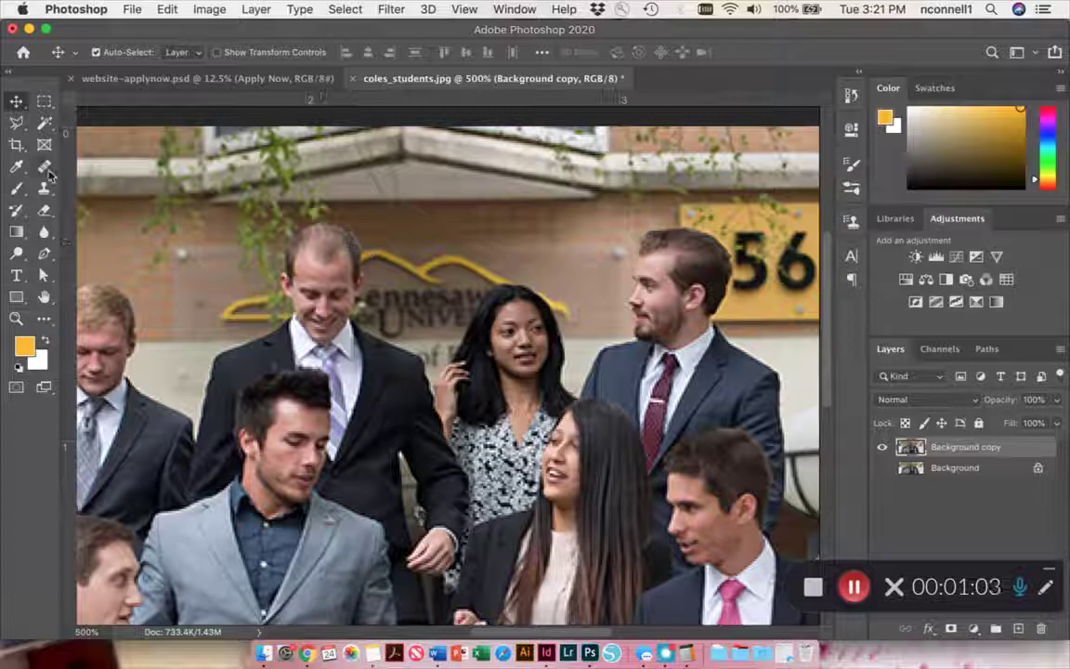
left_click(45, 170)
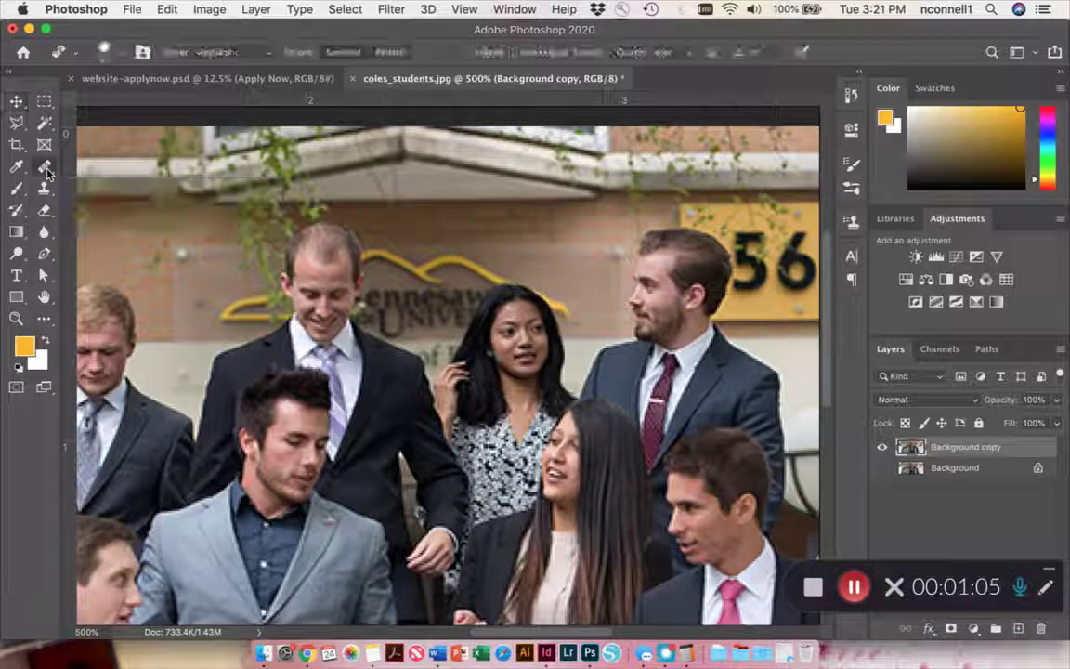
right_click(46, 170)
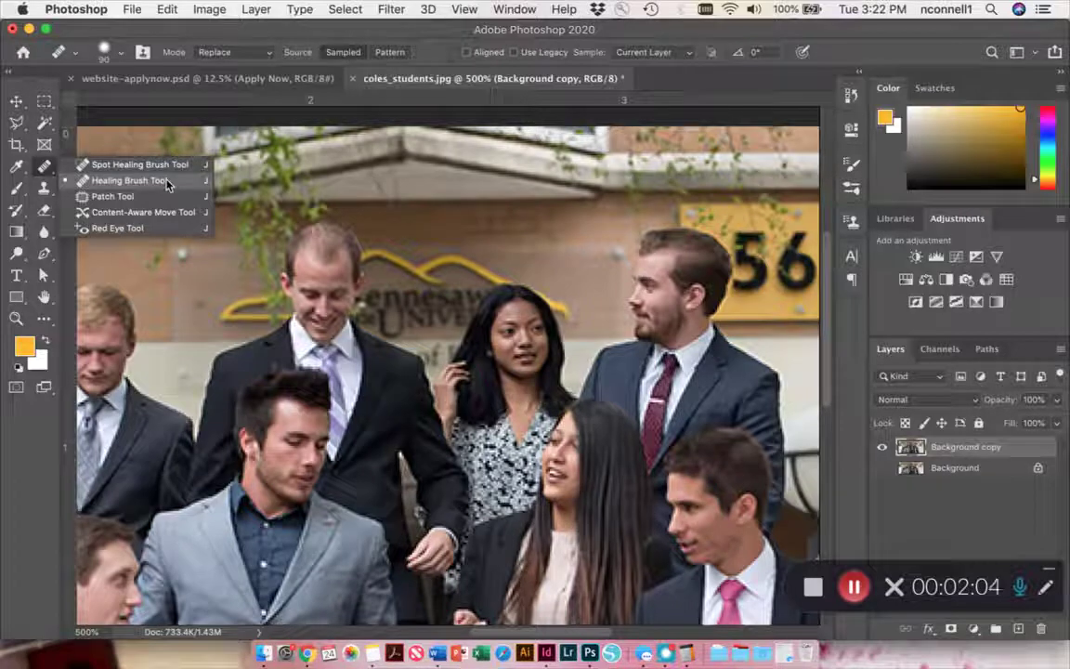
Select the Healing Brush Tool and dismiss the source-point warning from a first attempt
left_click(146, 183)
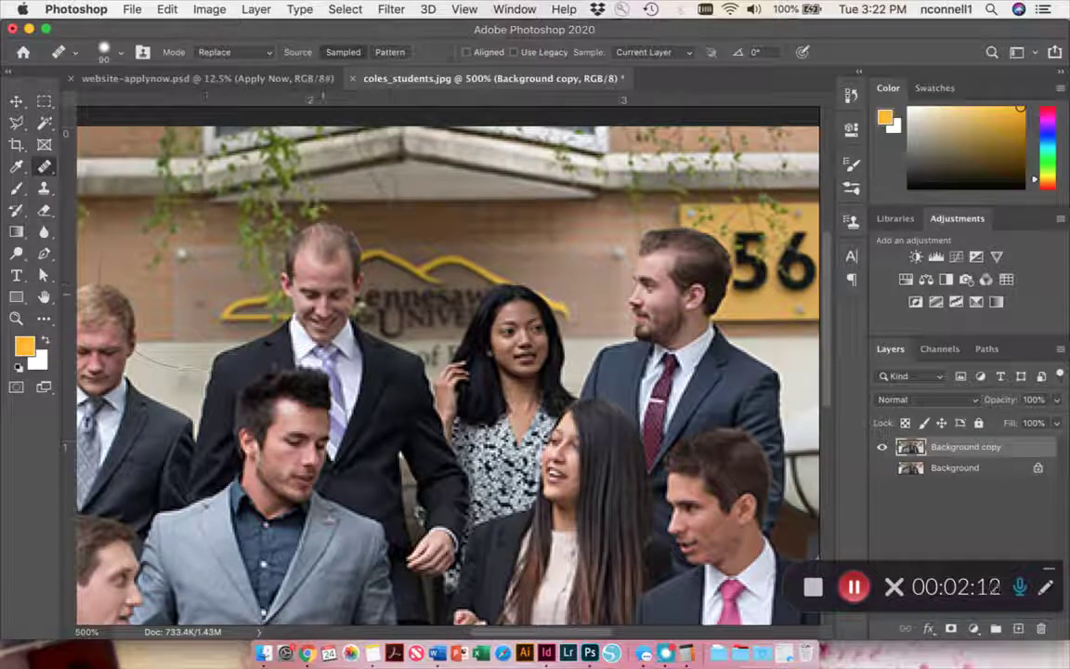
left_click(249, 288)
left_click(661, 243)
Set the Healing Brush size to 12 px and hardness to 23%
right_click(206, 258)
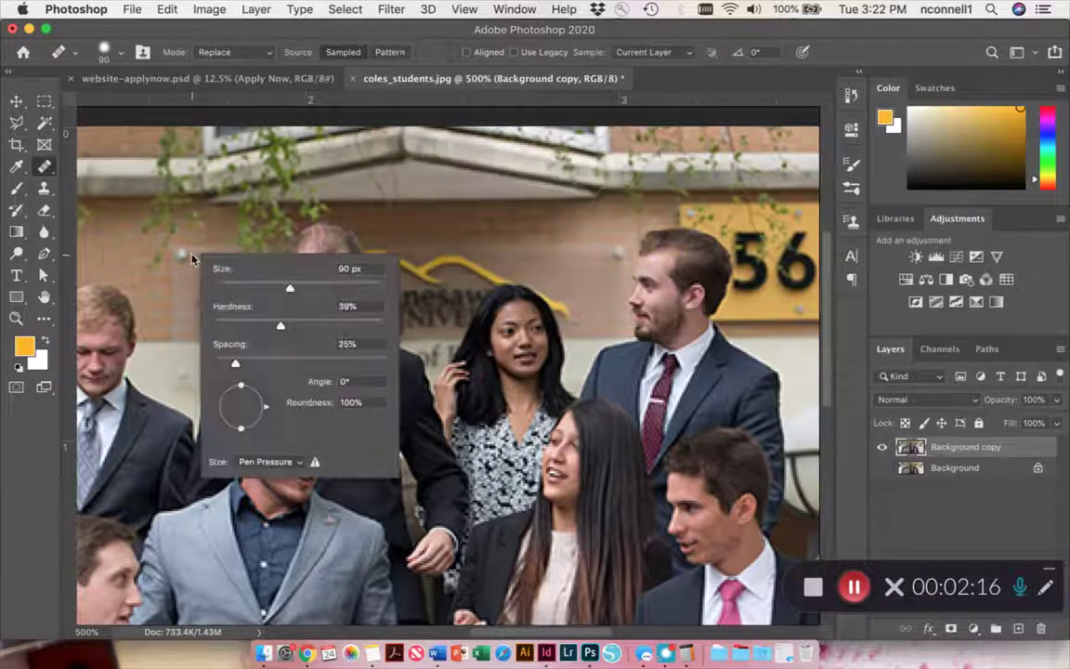
left_click(242, 287)
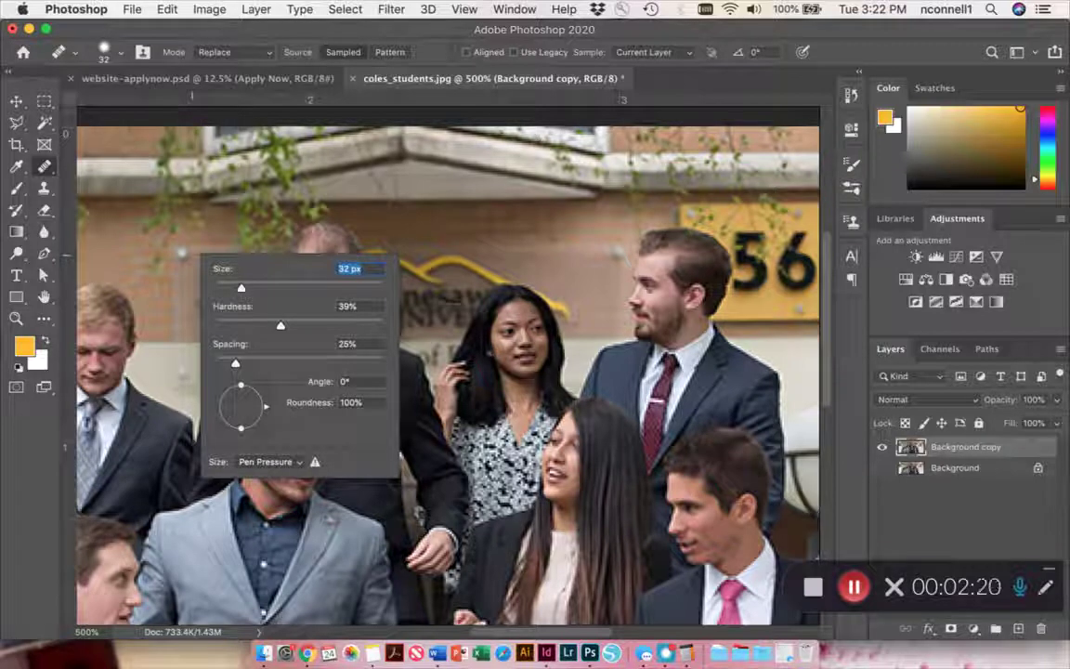
left_click(229, 287)
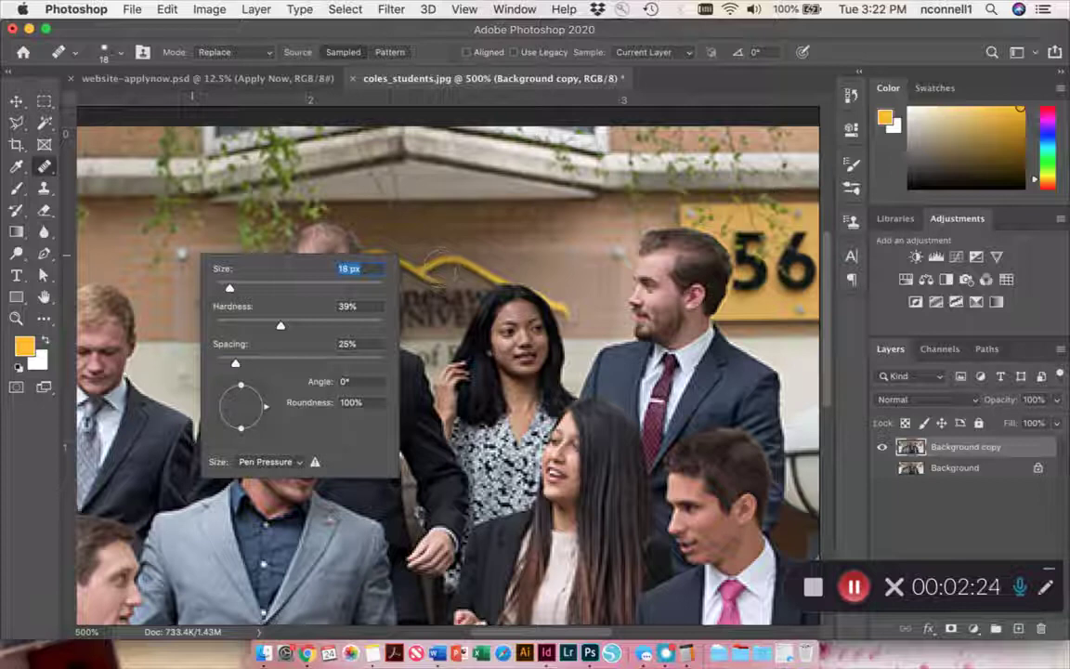
left_click_drag(233, 285, 224, 287)
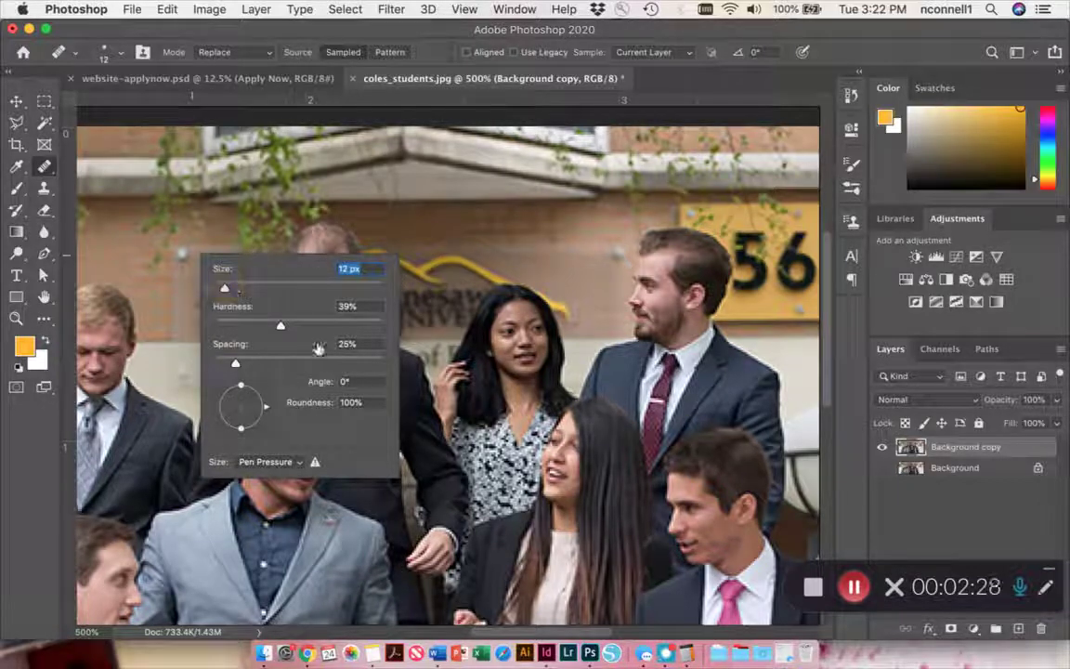
left_click_drag(281, 326, 254, 327)
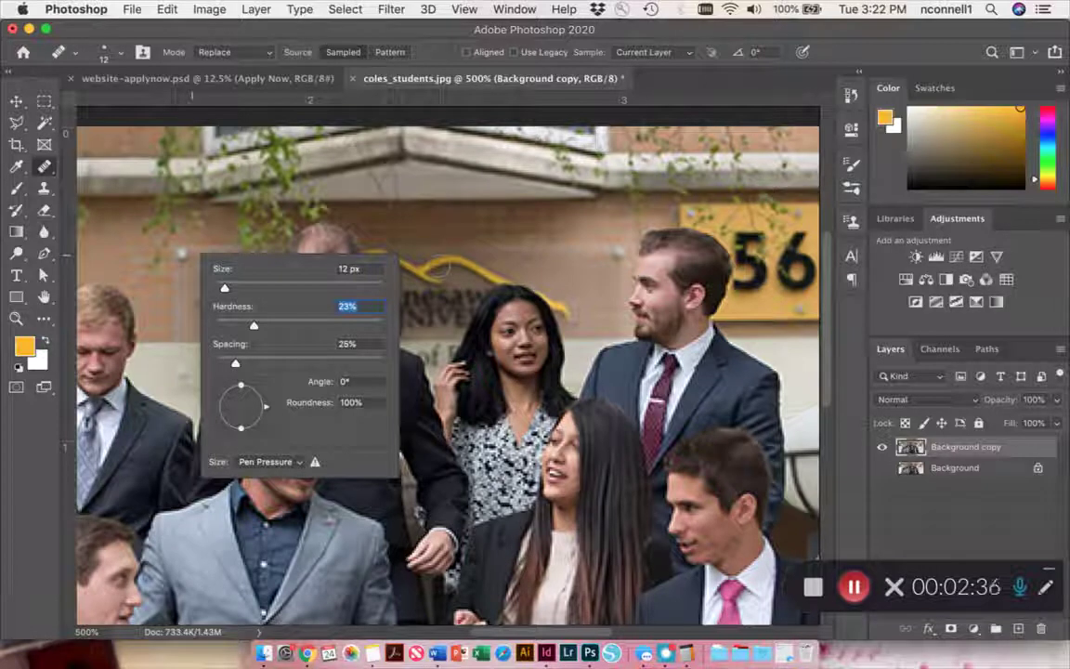
Close the brush popup by clicking the logo, which triggers the define-source-point alert
left_click(442, 269)
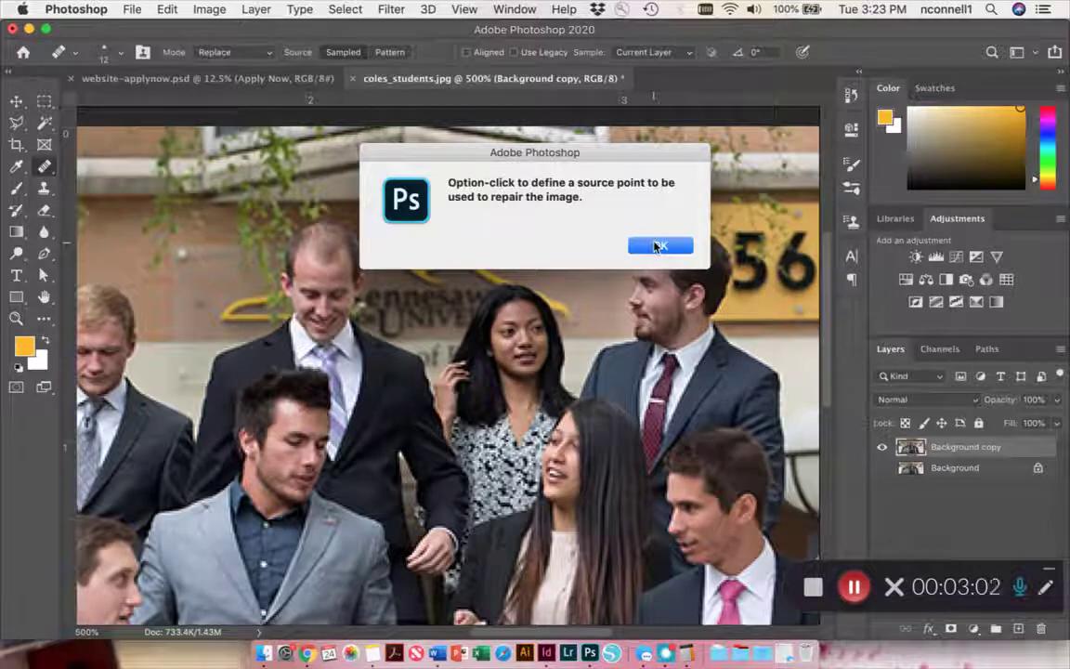
Dismiss the alert, sample clean brick as the source, and heal the logo's left end
left_click(655, 246)
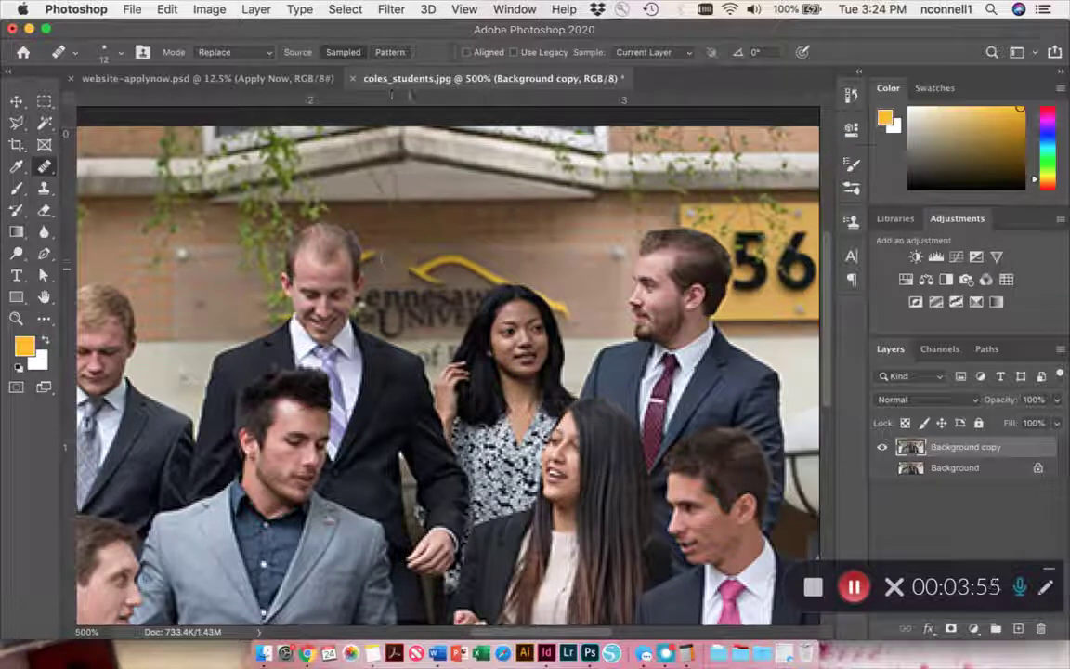
left_click(372, 255)
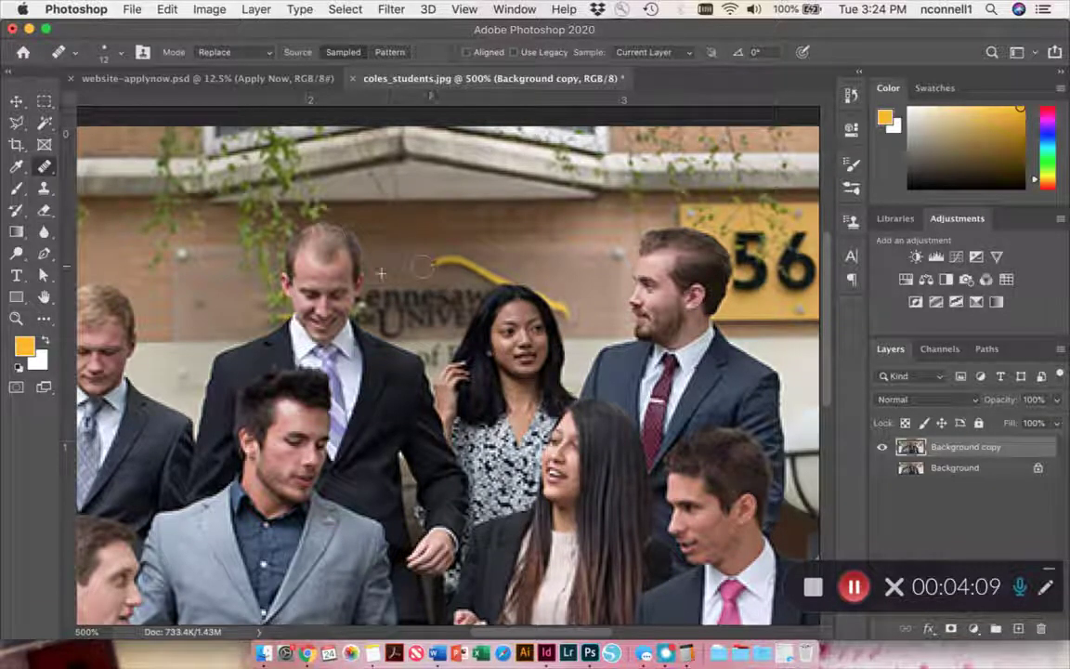
left_click(436, 266)
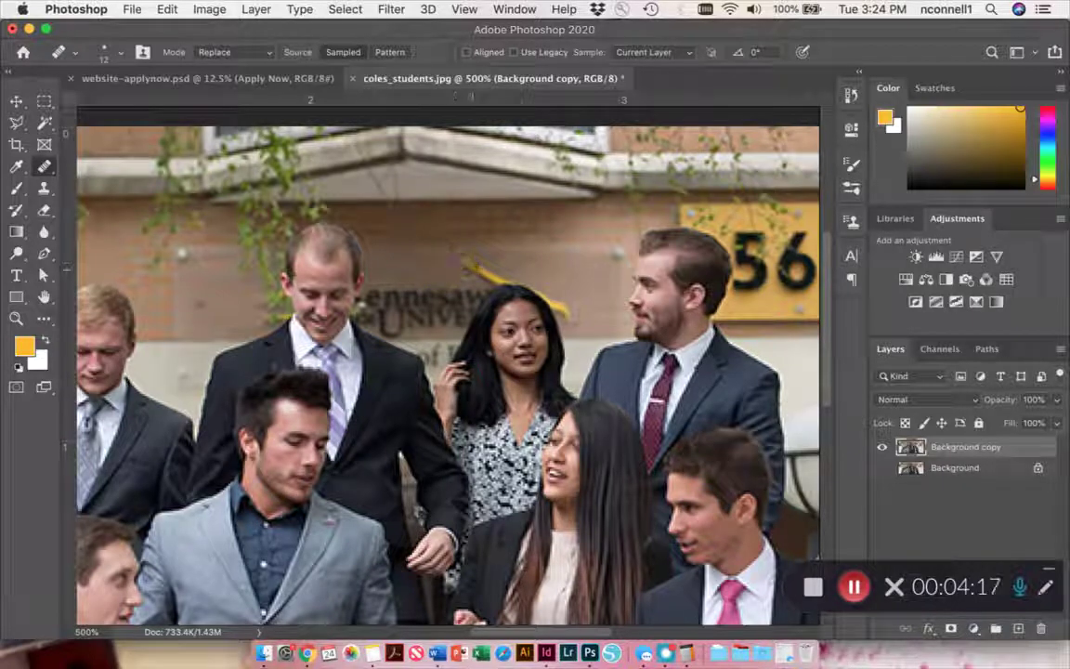
Heal out the rest of the yellow streak, resampling nearby wall for the last spot
left_click_drag(444, 258, 469, 269)
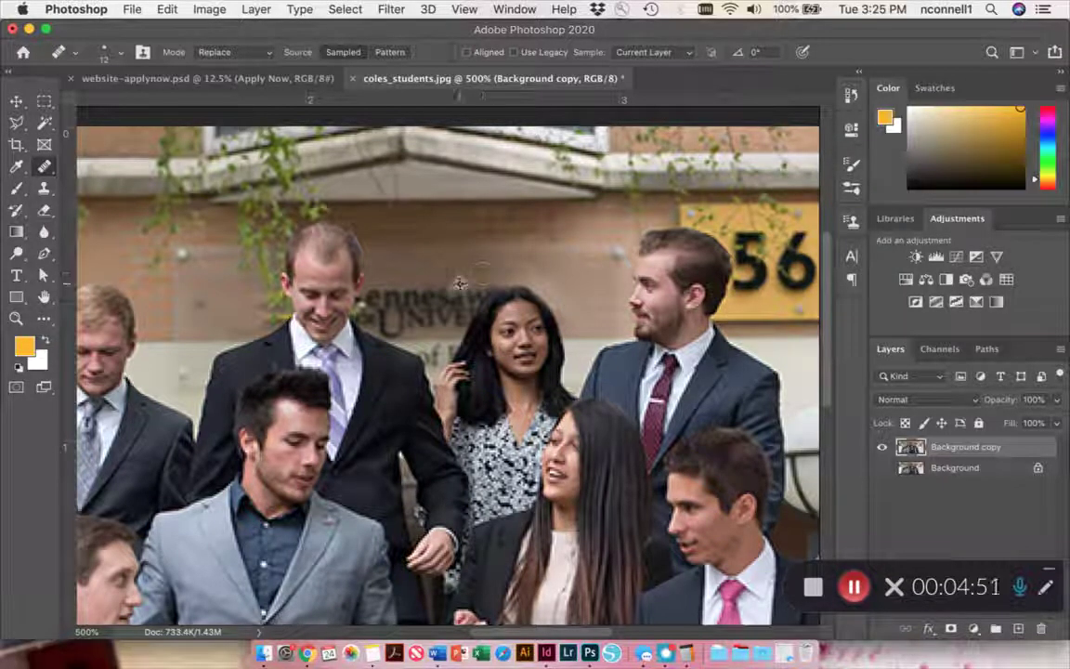
left_click(452, 296, "alt")
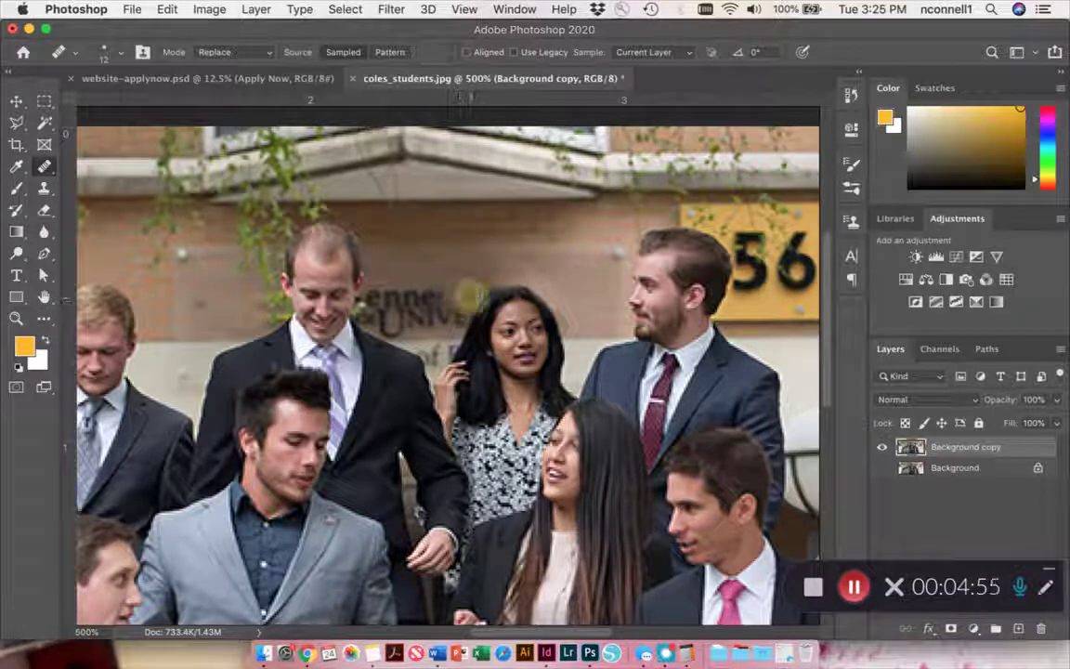
left_click(479, 293)
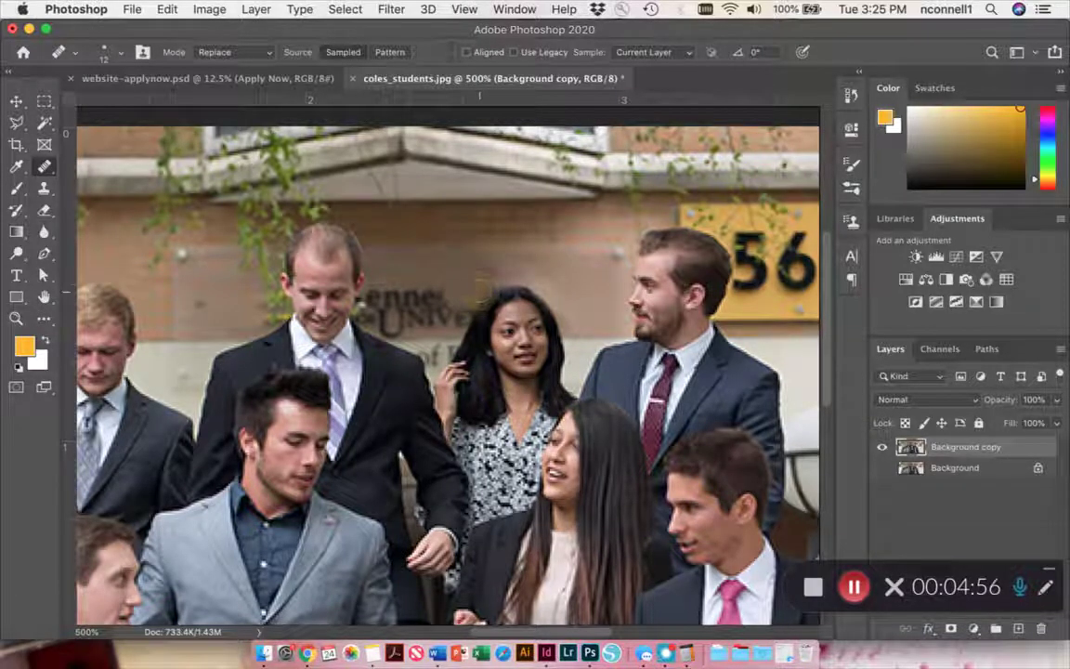
right_click(44, 166)
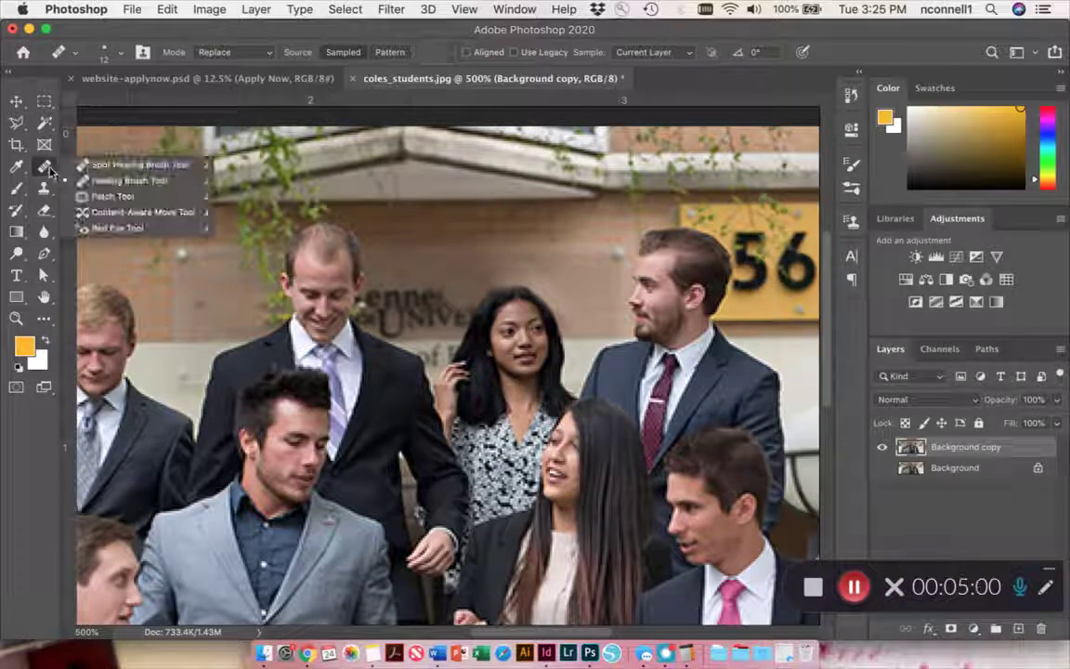
Switch to the Spot Healing Brush with an 11 px brush size
left_click(120, 164)
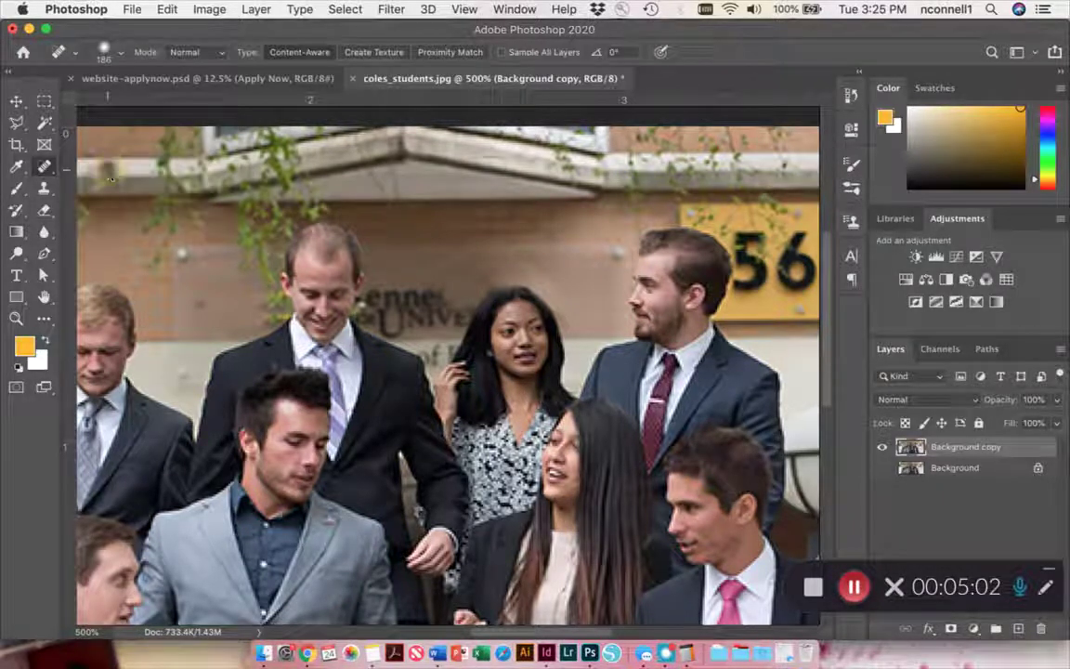
right_click(490, 331)
left_click_drag(544, 359, 531, 356)
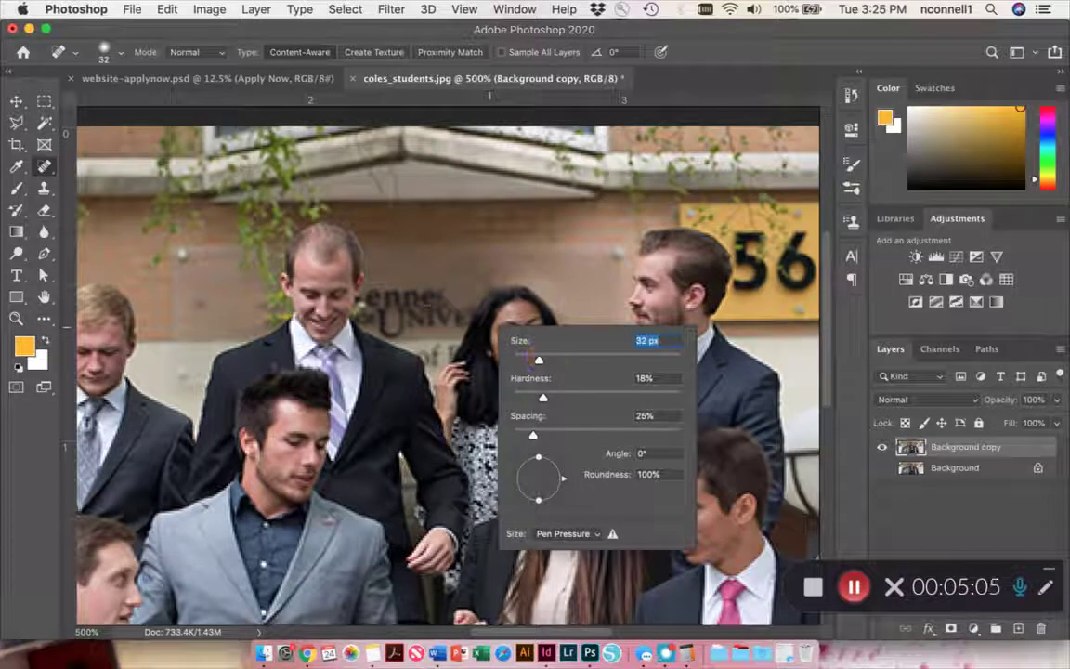
type("11")
key("Return")
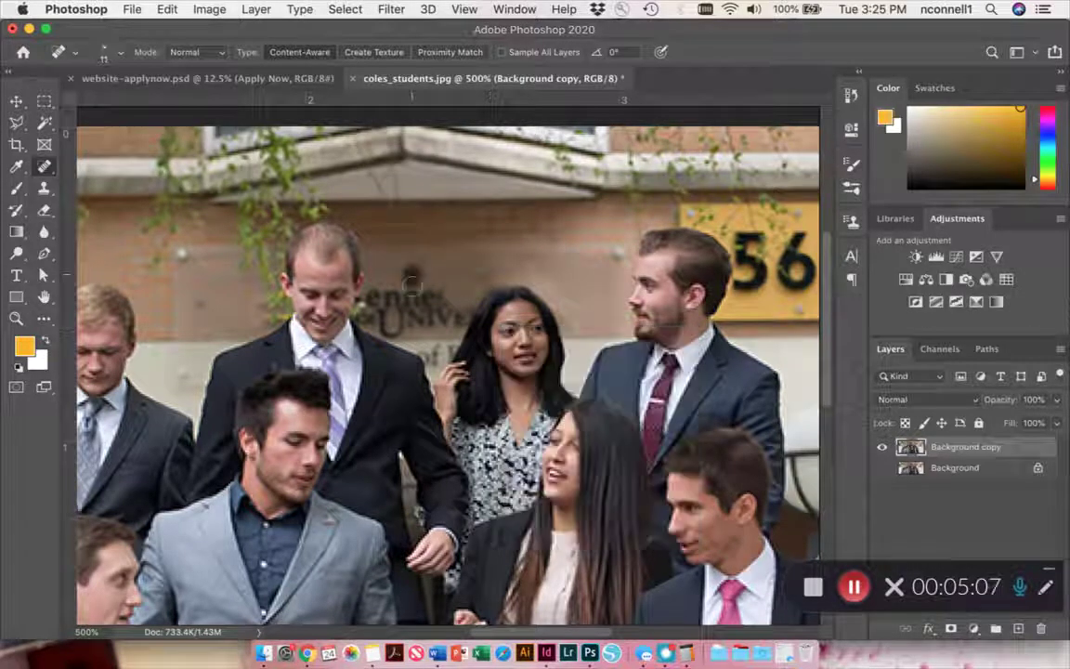
Paint out the dark lettering on the wall, undoing one bad stroke on the right
left_click_drag(418, 279, 367, 267)
mouse_move(411, 297)
left_mouse_down()
mouse_move(351, 298)
mouse_move(398, 298)
mouse_move(360, 279)
mouse_move(411, 283)
mouse_move(339, 258)
mouse_move(390, 265)
mouse_move(325, 256)
mouse_move(370, 302)
mouse_move(339, 269)
mouse_move(365, 279)
left_mouse_up()
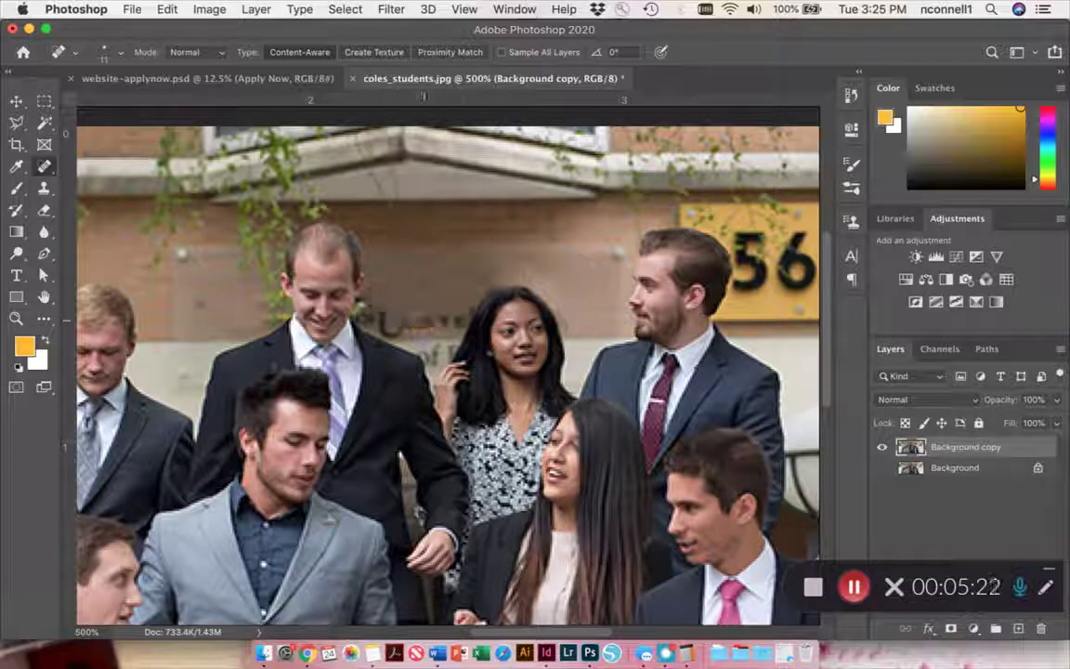
left_click_drag(376, 320, 479, 321)
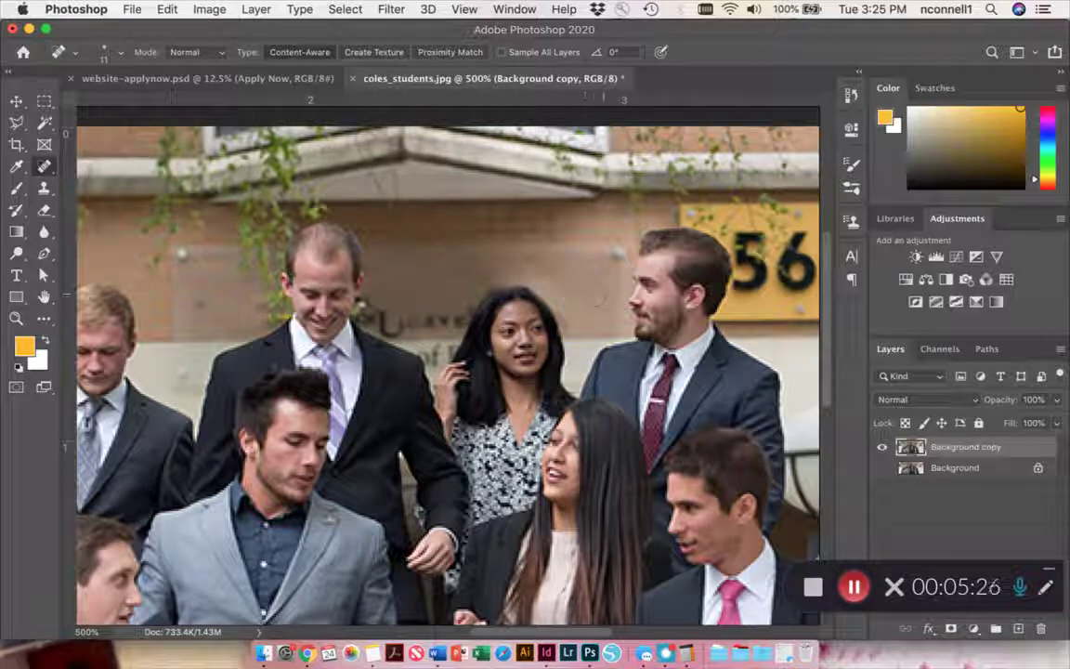
left_click_drag(638, 264, 570, 262)
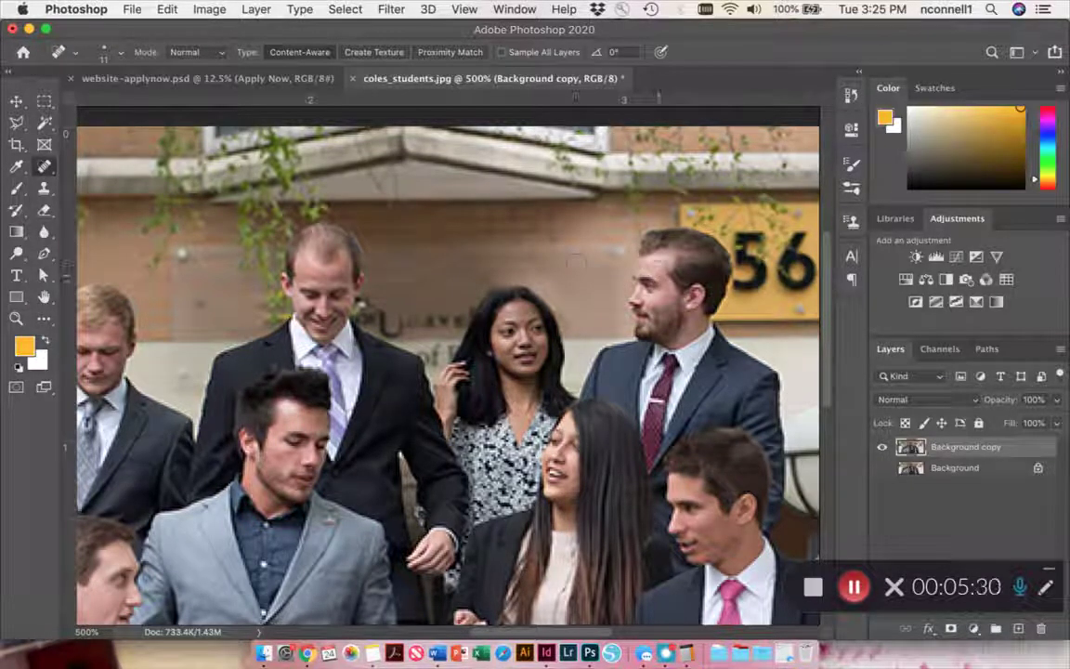
key("super+z")
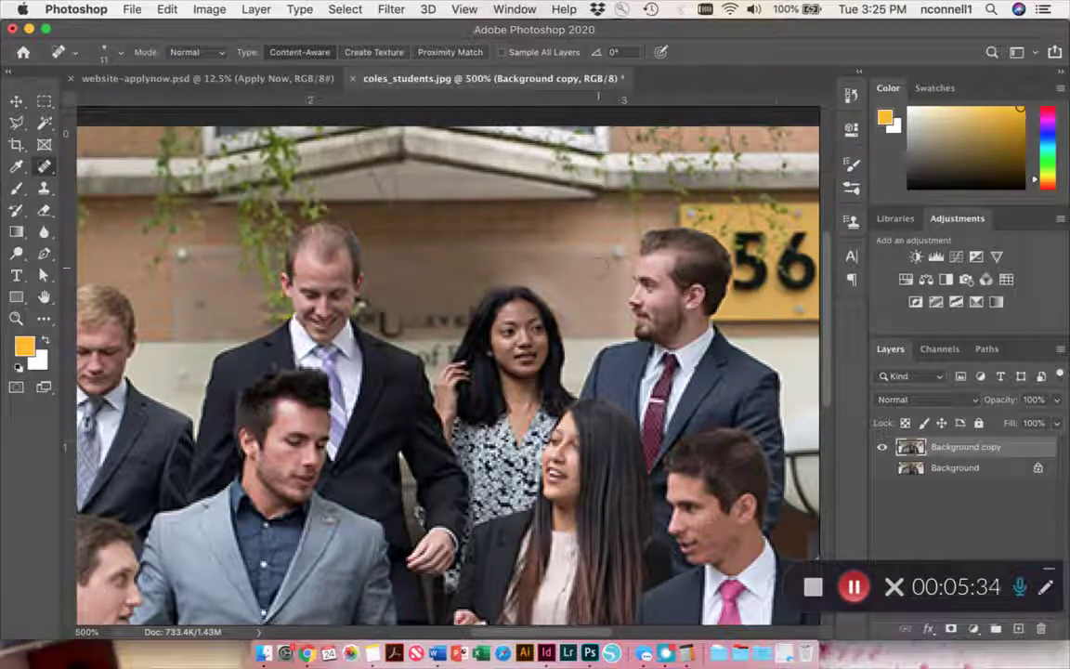
mouse_move(367, 316)
left_mouse_down()
mouse_move(414, 318)
mouse_move(388, 292)
mouse_move(346, 288)
left_mouse_up()
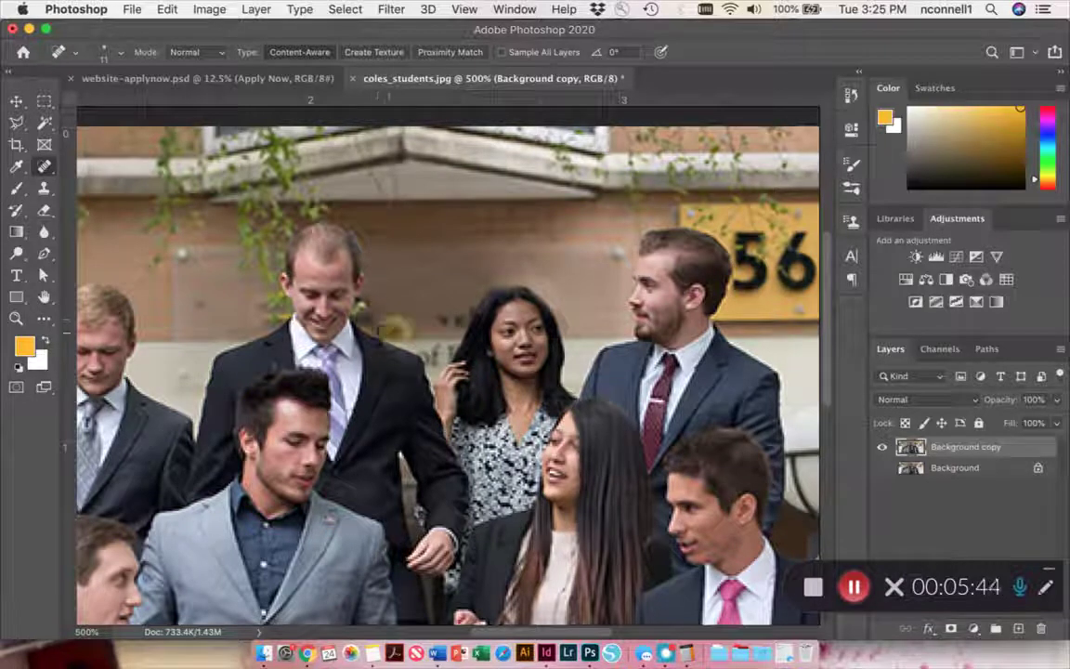
left_click(457, 319)
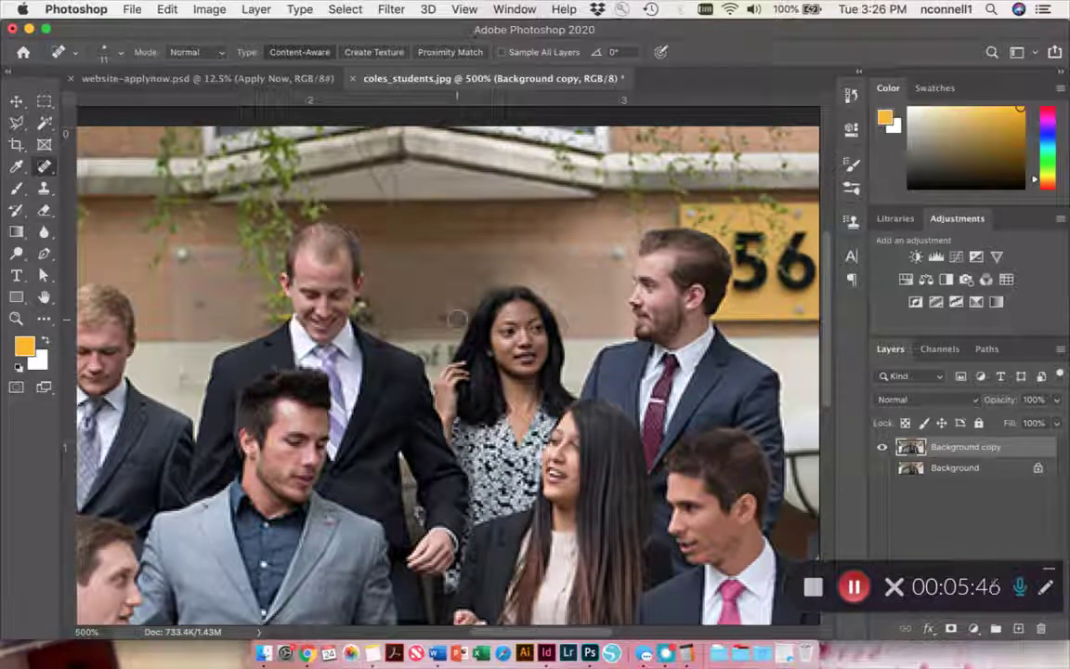
Switch back to the Healing Brush and sample clean wall as the source
left_click(44, 166)
left_click(103, 173)
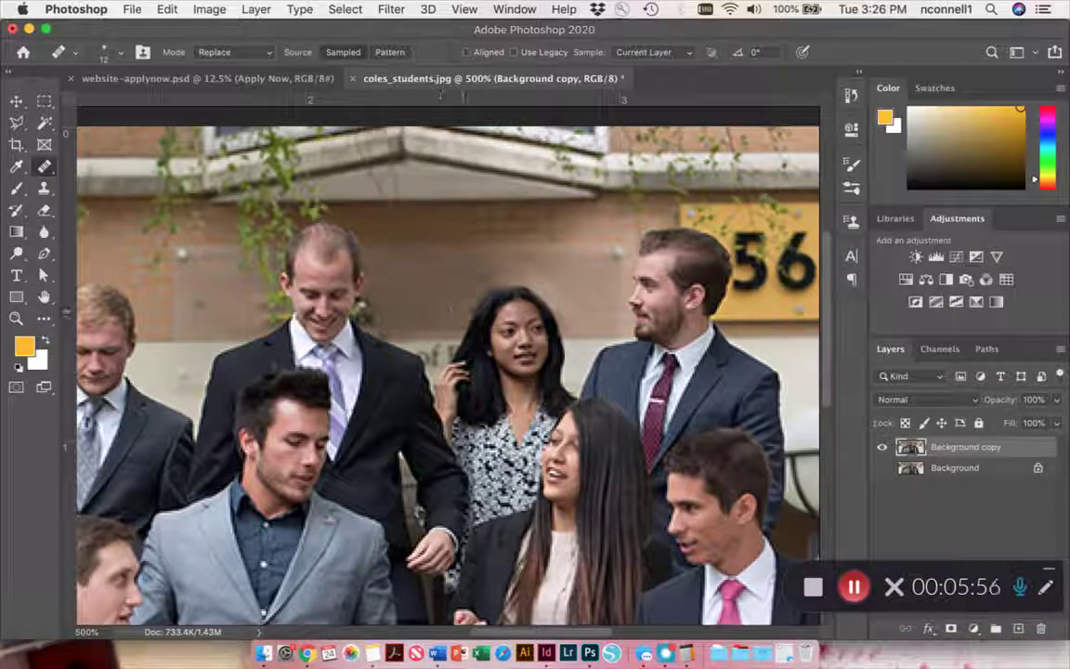
left_click(480, 271)
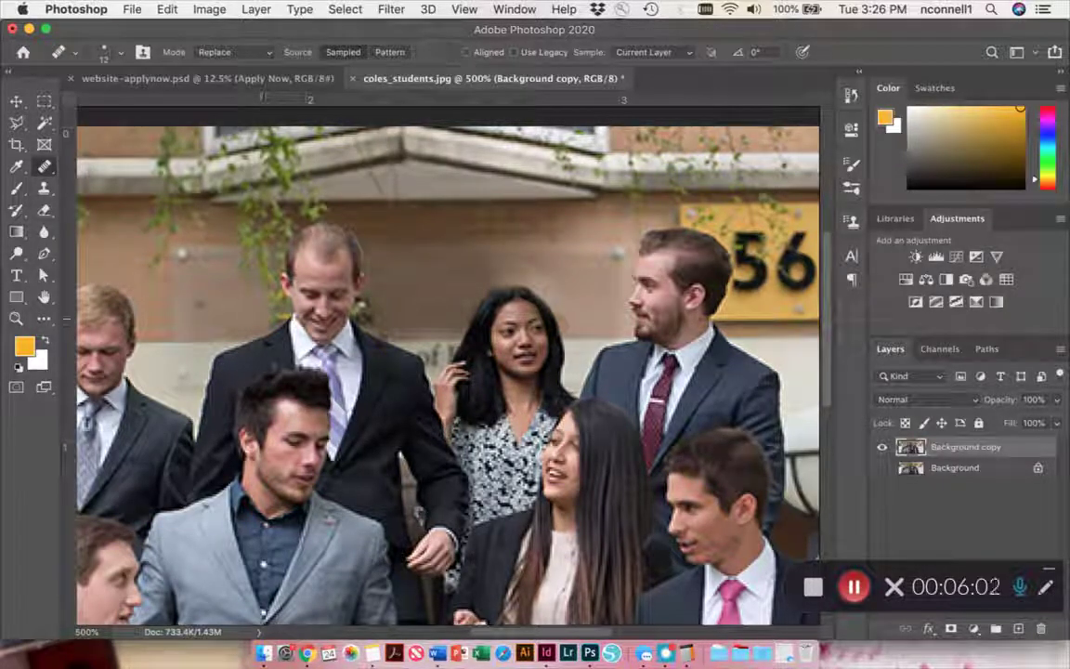
Zoom in to 700% and shrink the healing brush to 5 px
key("super+equal")
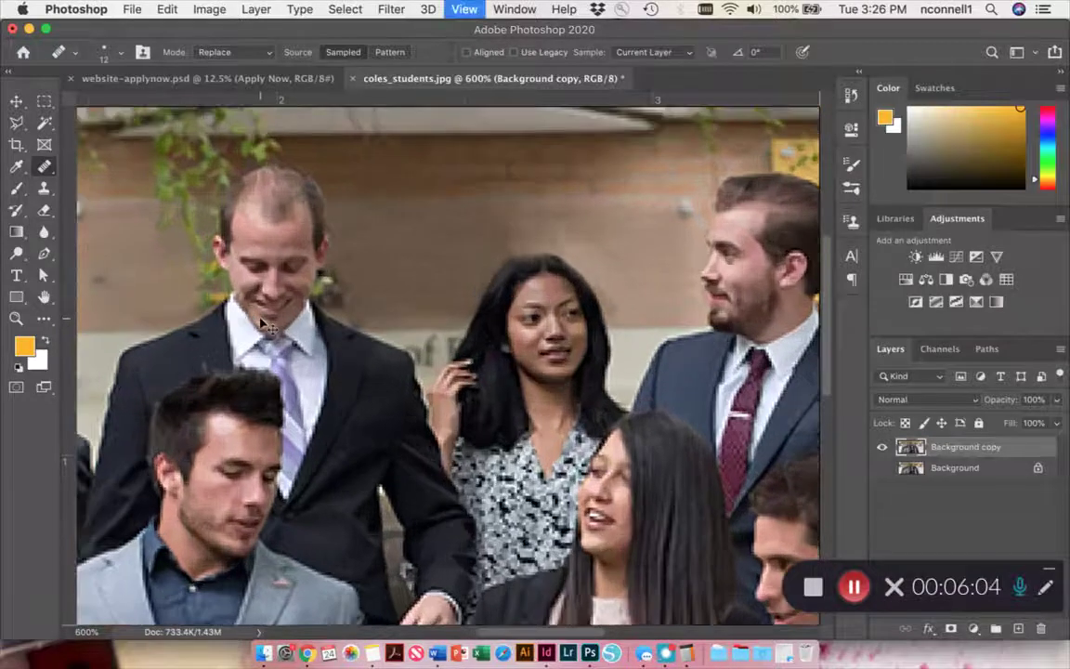
key("super+equal")
right_click(226, 288)
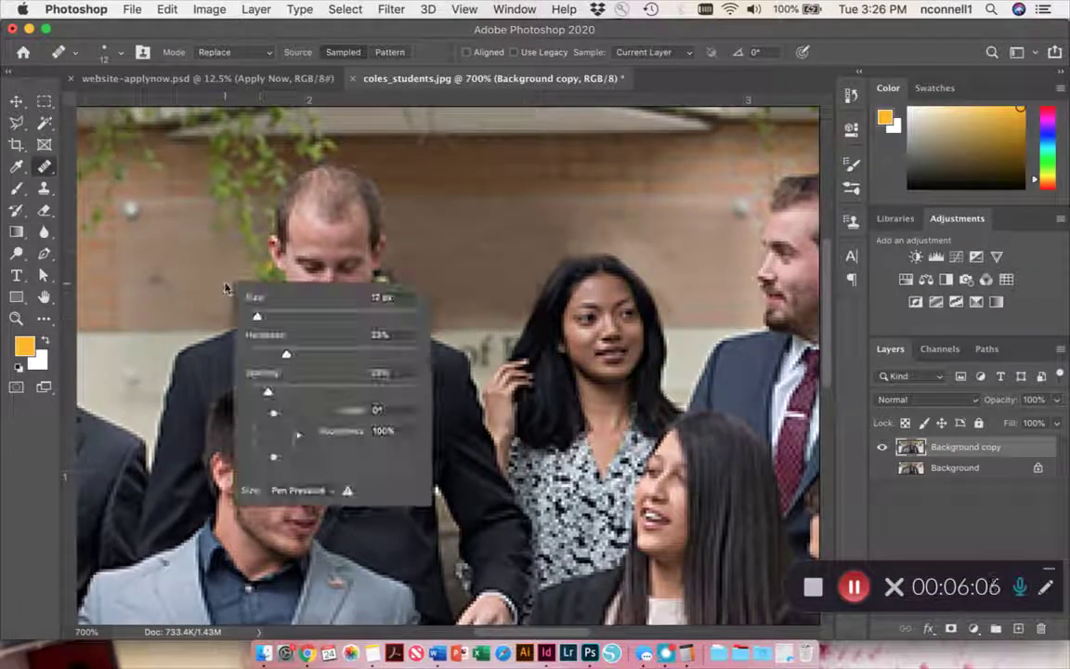
left_click_drag(256, 316, 251, 316)
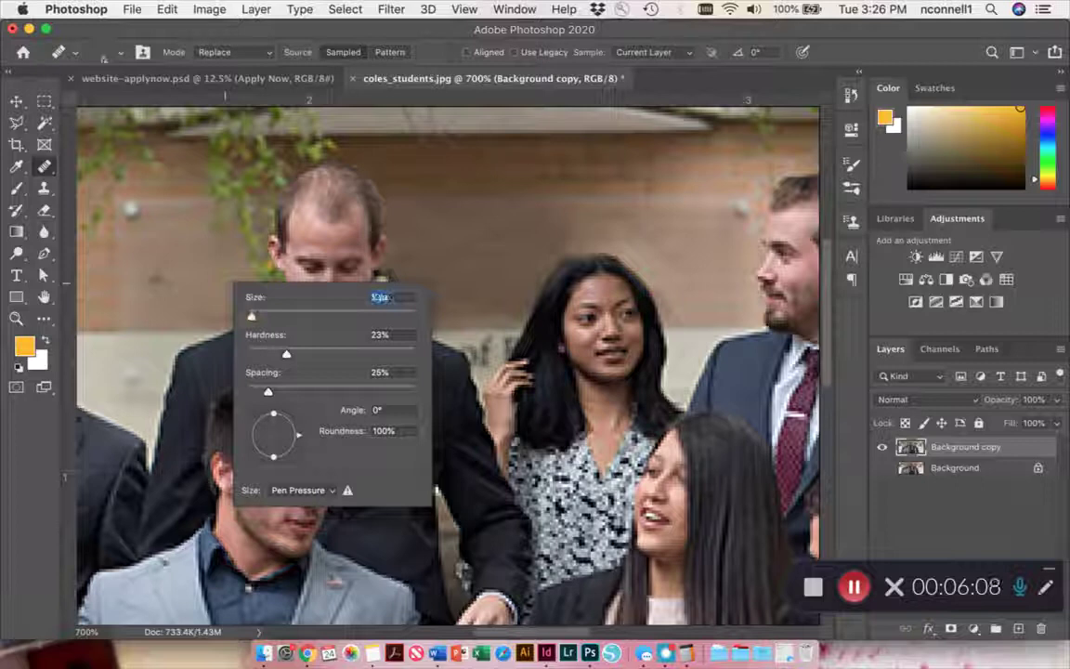
key("Return")
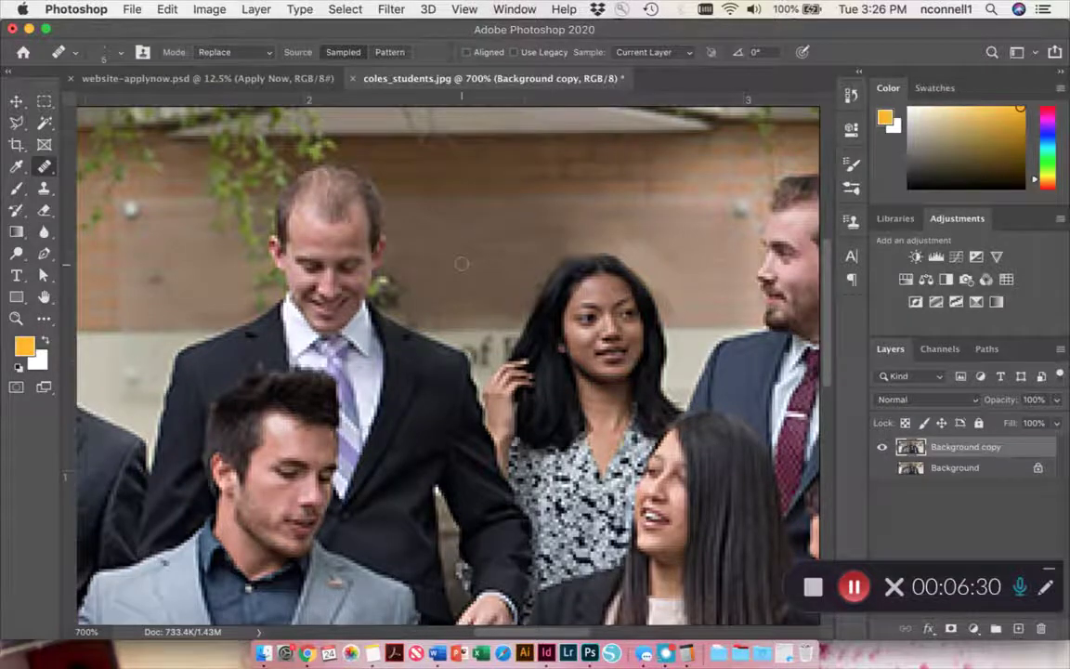
Zoom out to the whole photo and toggle layer visibility for a before/after comparison, ending with Background copy shown
key("super+minus")
key("super+minus")
key("super+minus")
key("super+minus")
key("super+minus")
key("super+minus")
key("super+minus")
key("super+minus")
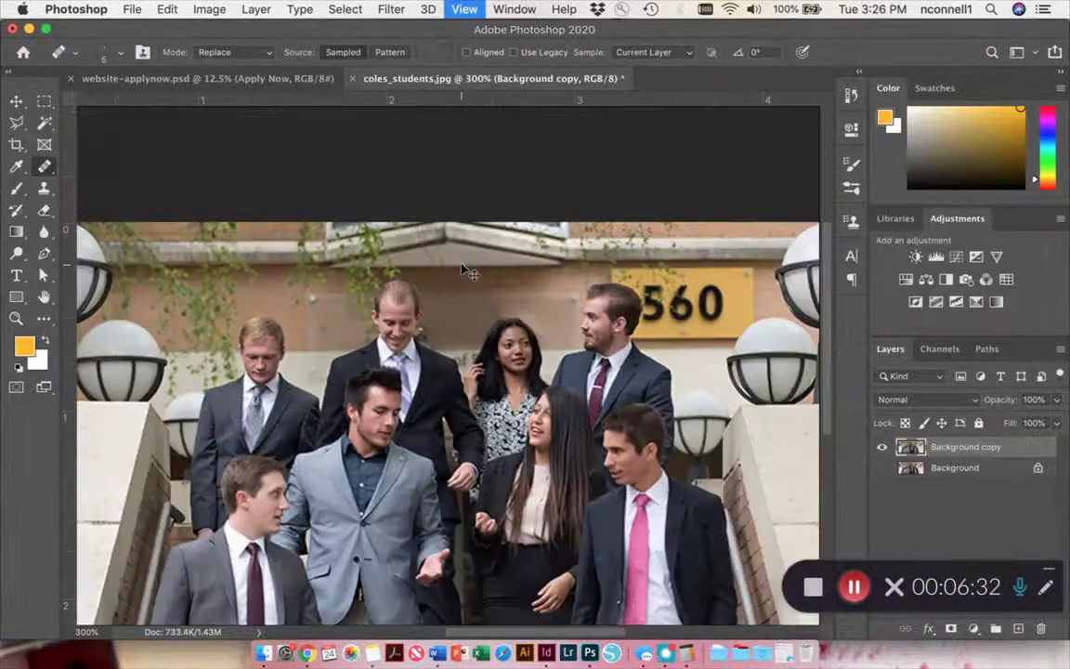
key("super+plus")
key("super+plus")
key("super+plus")
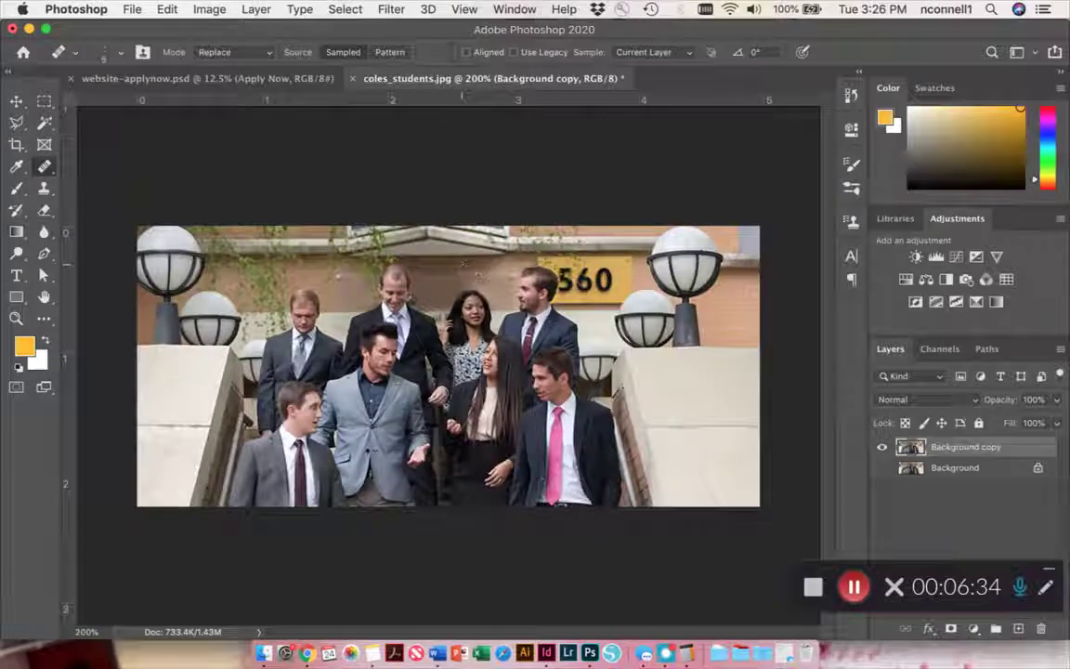
left_click(882, 448)
left_click(882, 467)
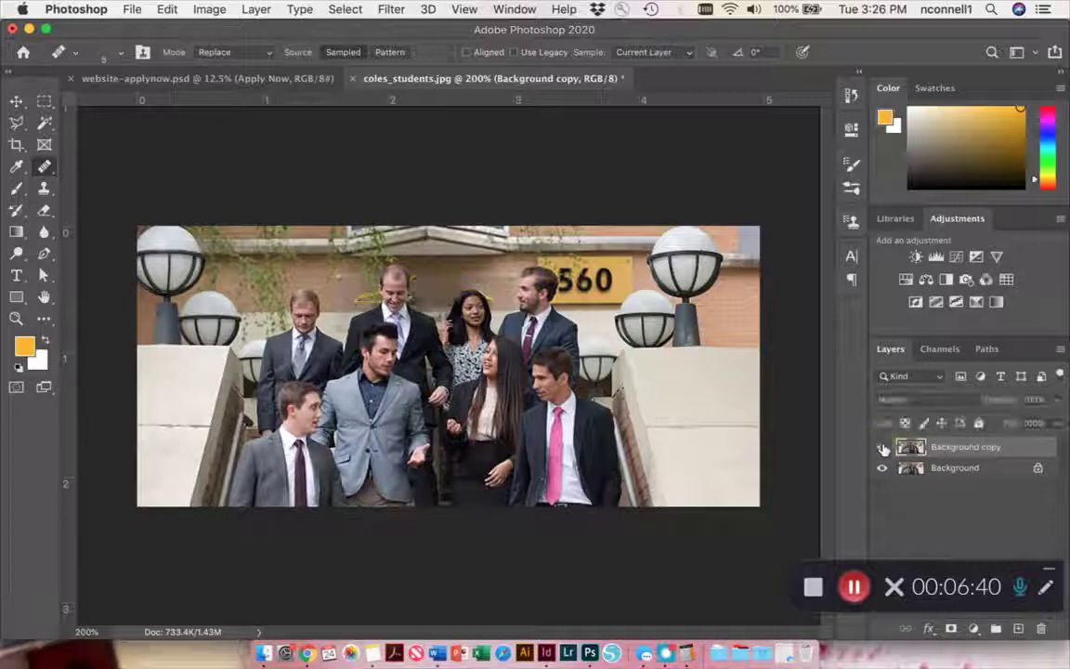
left_click(883, 450)
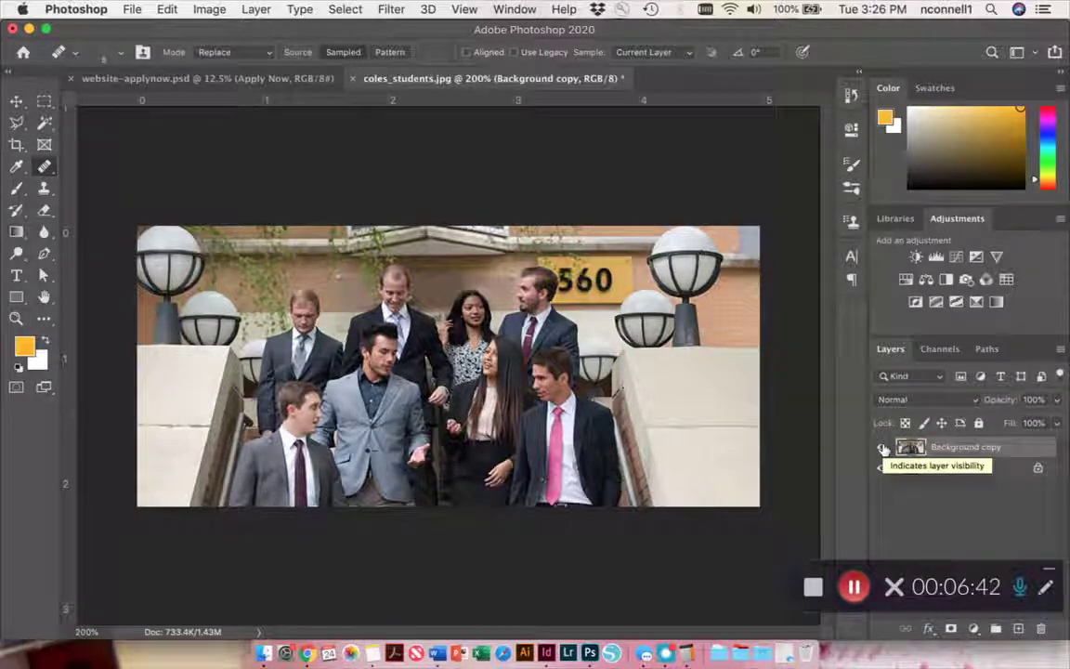